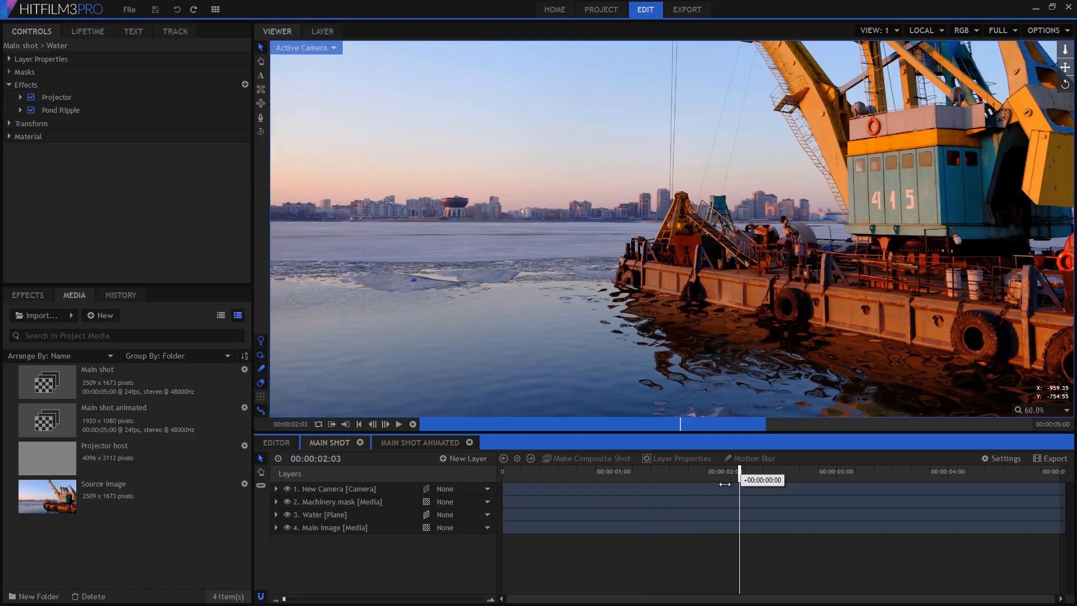
- Reset the Pond Ripple effect on the Water layer of the finished project
left_click_drag(725, 483, 549, 490)
left_click(364, 512)
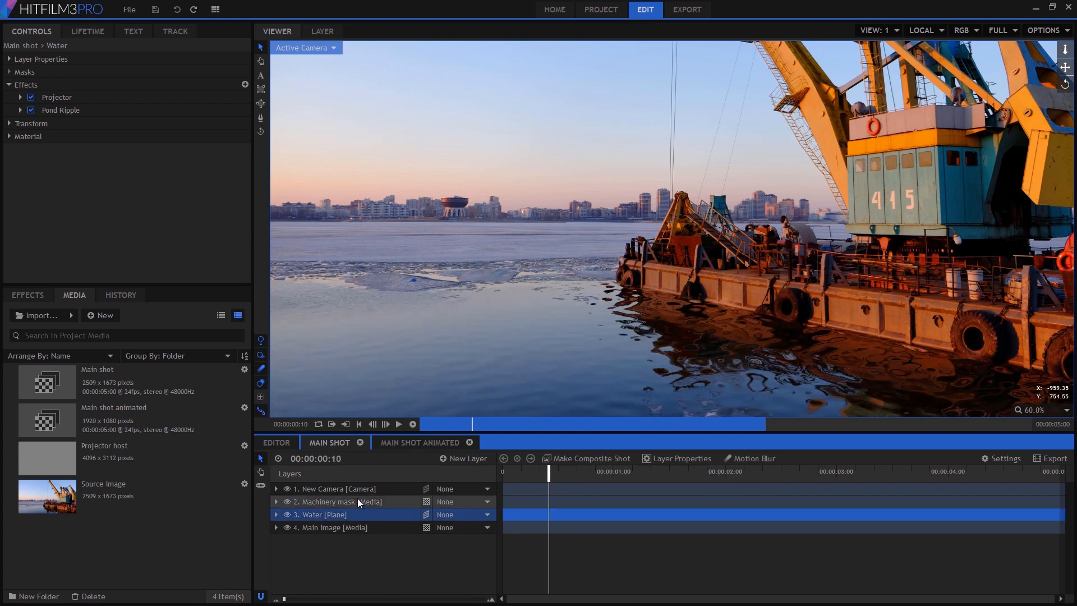
left_click(21, 110)
right_click(53, 111)
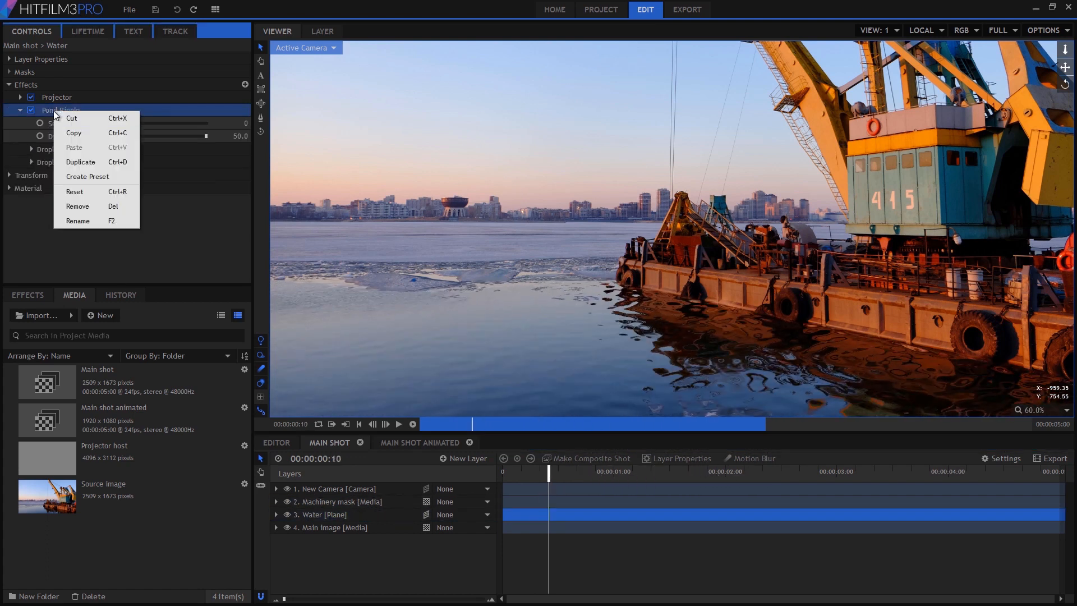
left_click(79, 191)
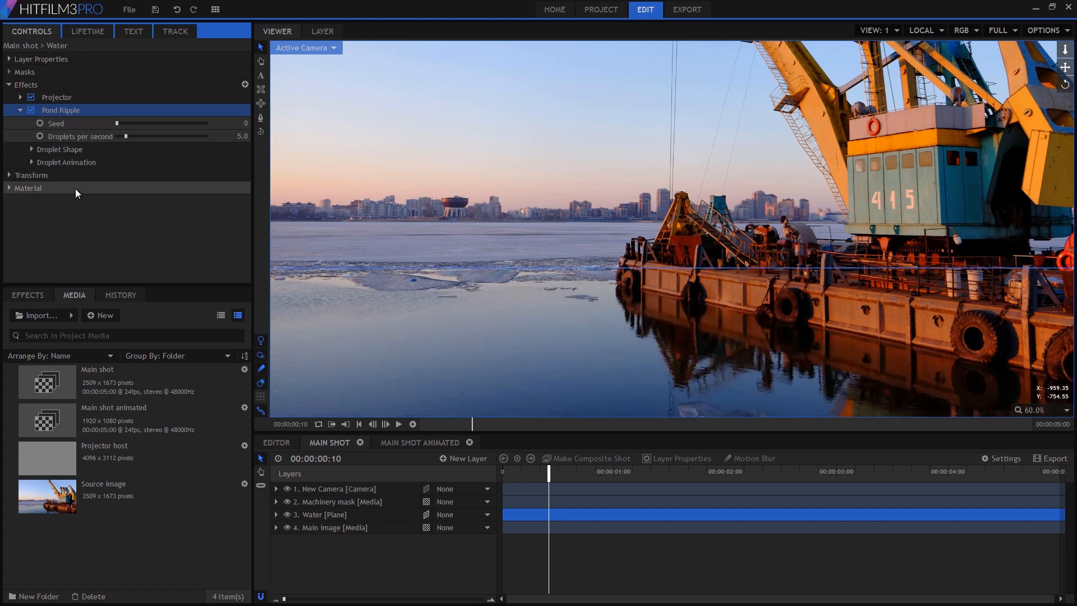
- Set droplets per second to 49.5, adjust the droplet displacement, and scrub the timeline to preview the ripples
left_click(196, 136)
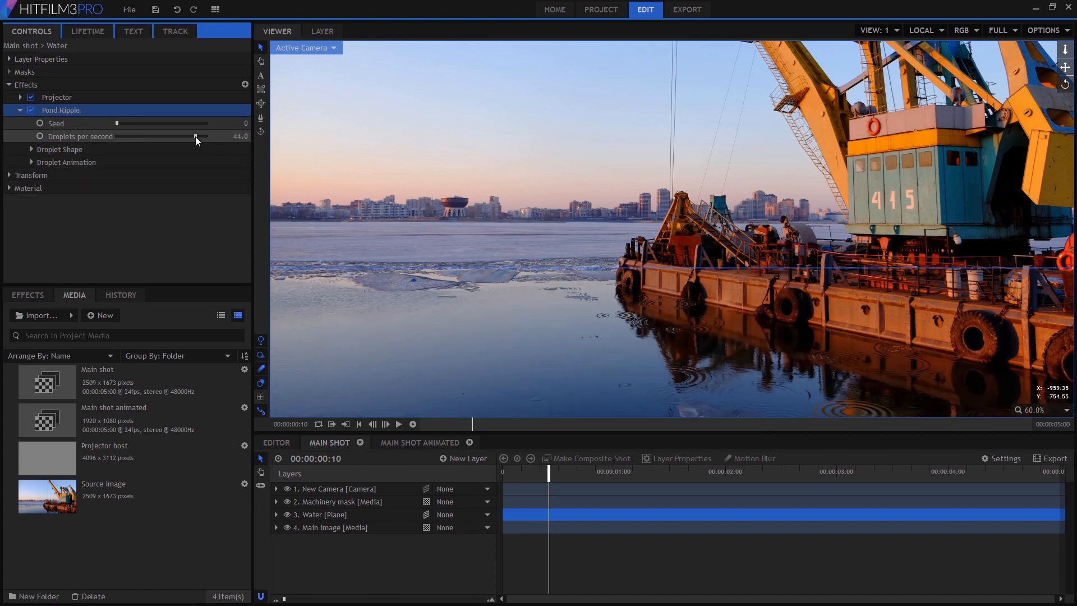
left_click(31, 149)
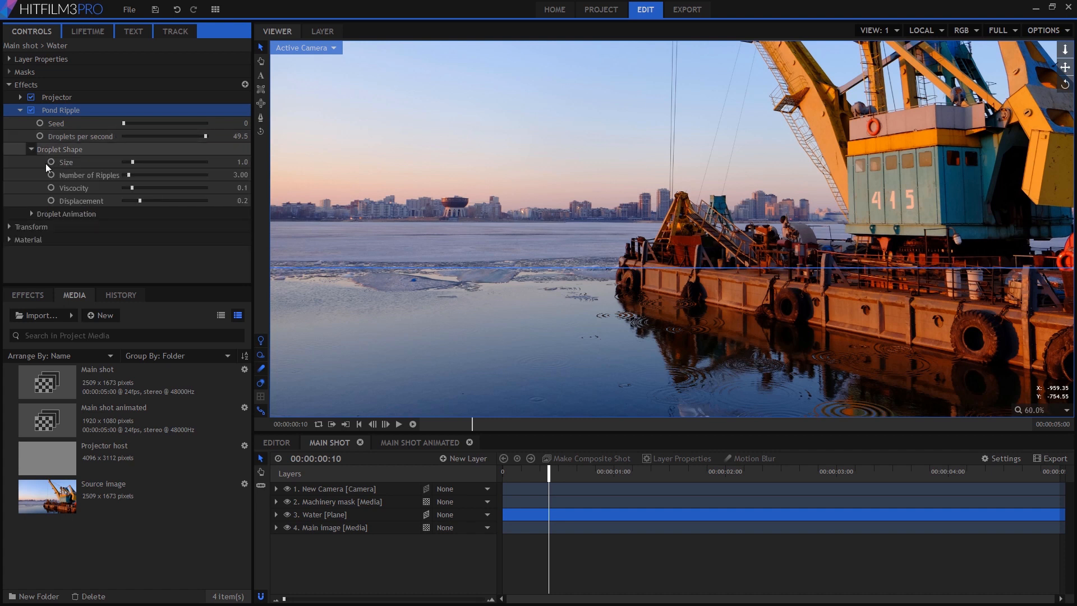
left_click(166, 200)
left_click_drag(520, 470, 935, 510)
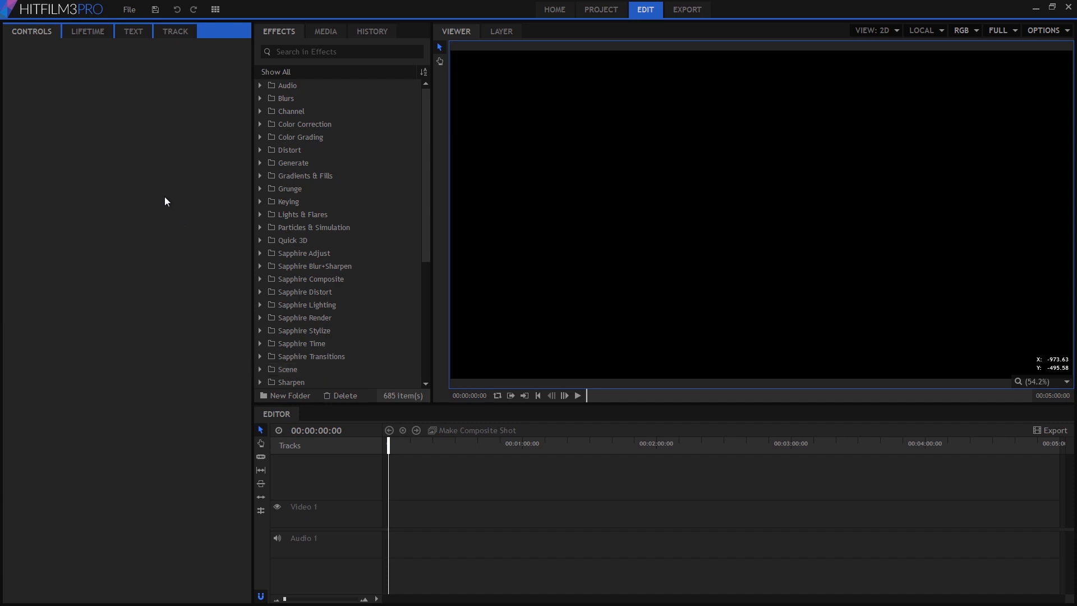
- Import the crane photo into the project media and rename it "Main image"
left_click_drag(1076, 213, 284, 259)
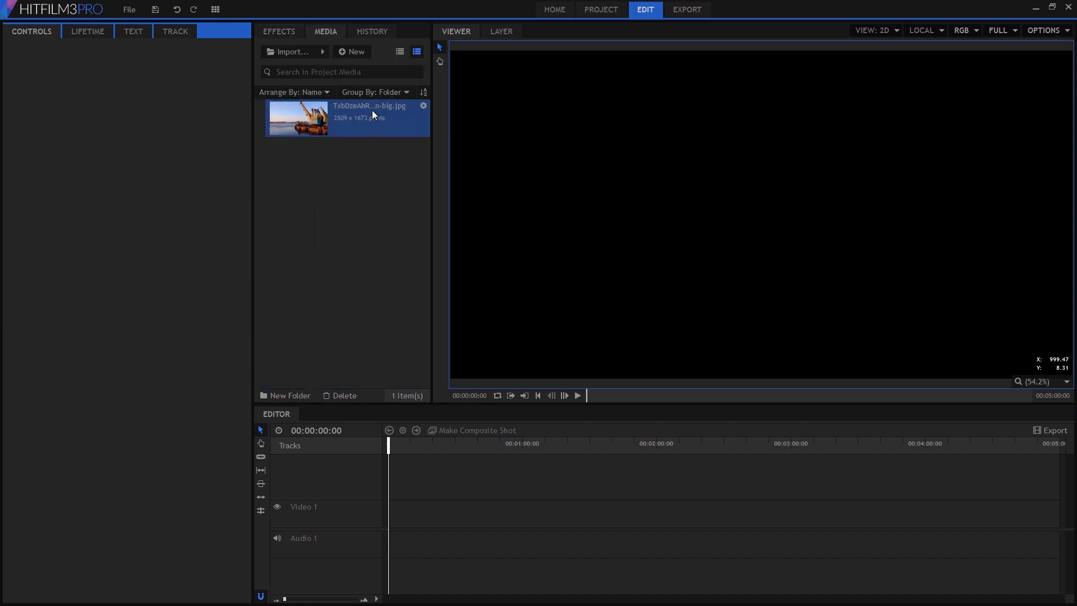
left_click(372, 111)
type("Main image")
key("Return")
- Make a composite shot from the image named "Main shot" with a duration of 00:00:05:00
right_click(340, 109)
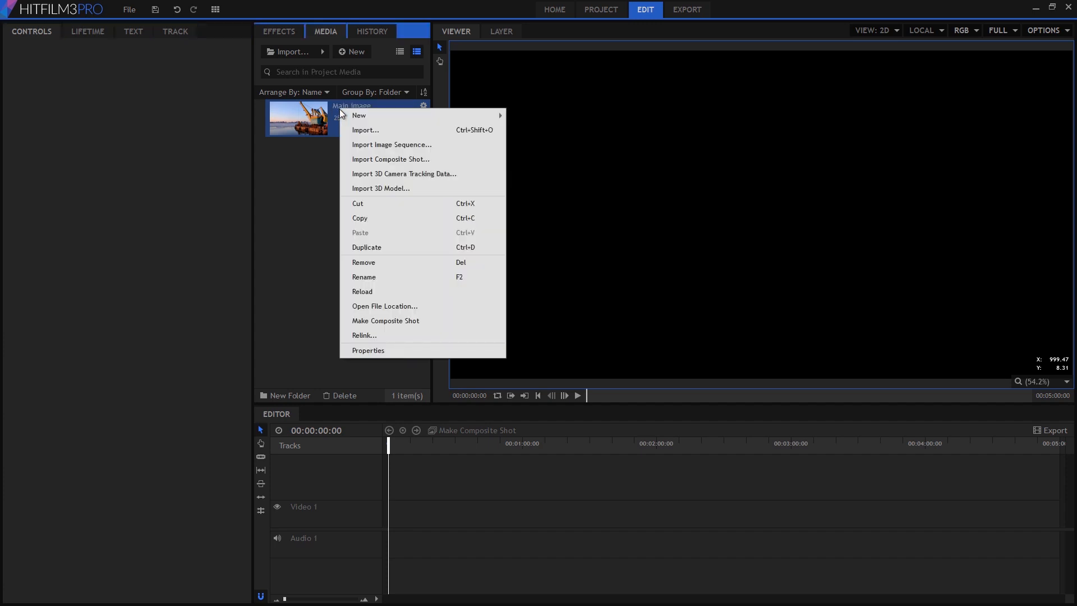
left_click(398, 321)
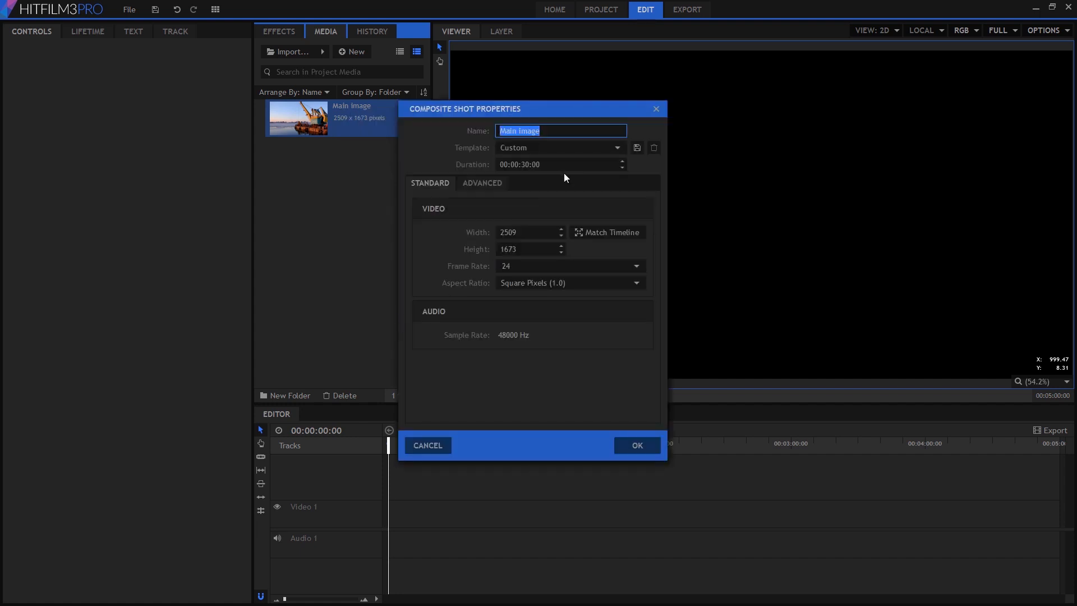
left_click(525, 165)
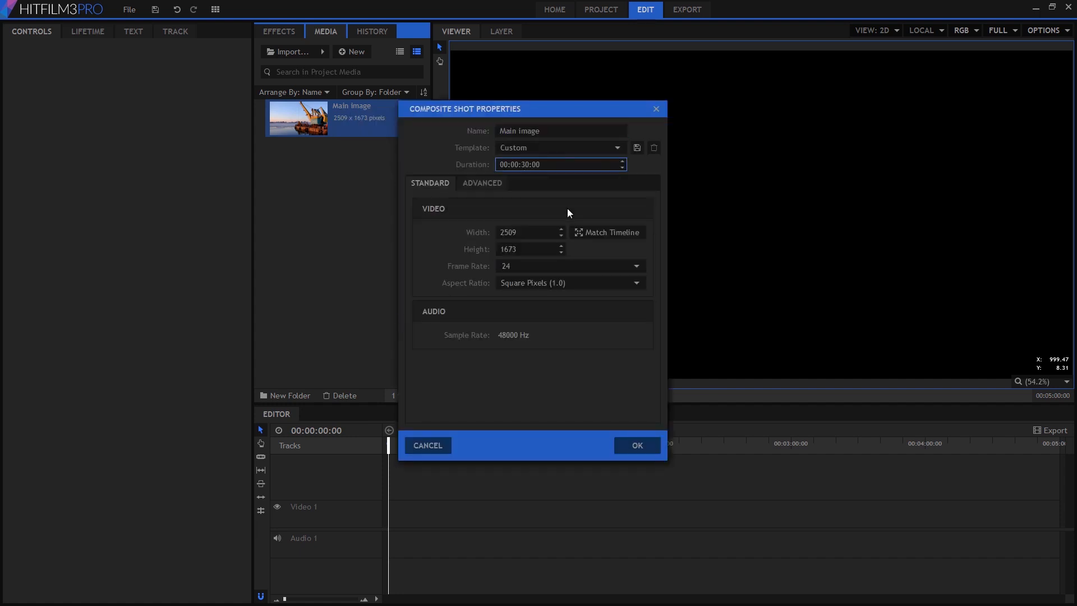
key("BackSpace")
key("BackSpace")
type("05")
left_click(565, 129)
double_click(564, 129)
type("shot")
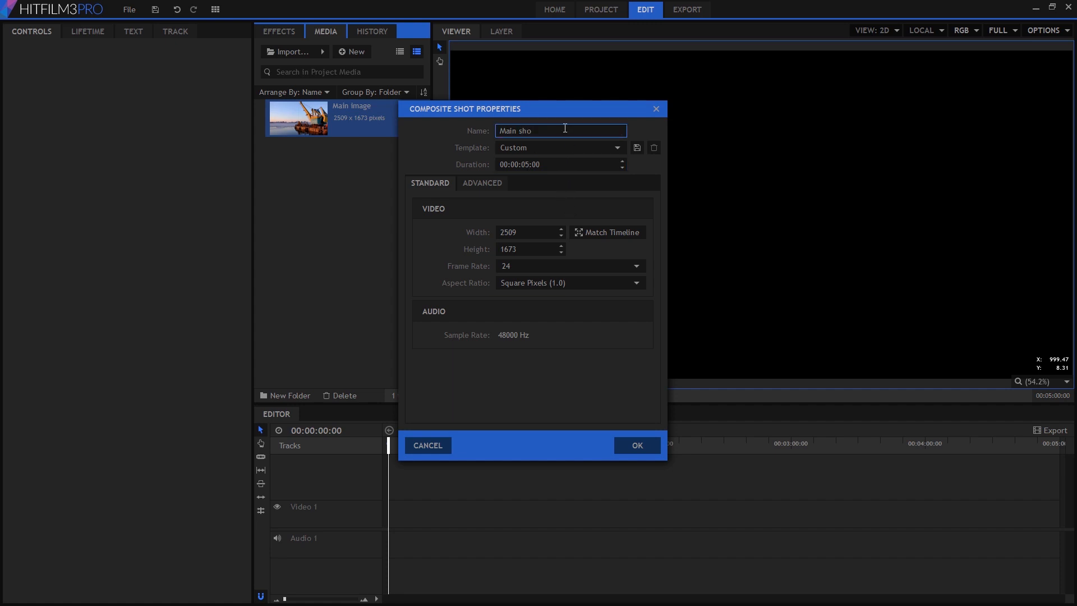
left_click(638, 446)
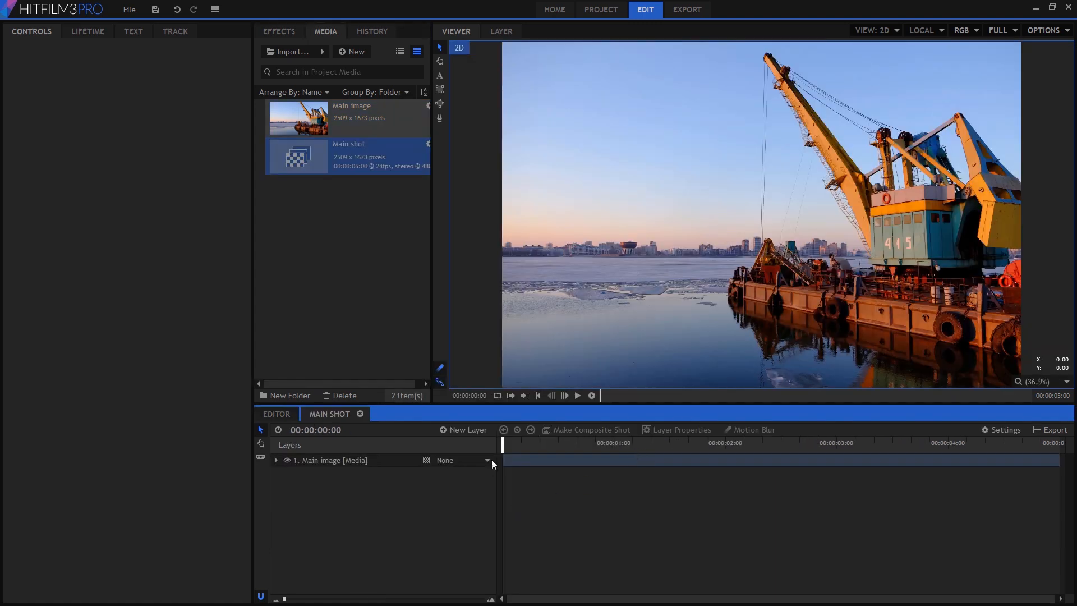
- Add a new grey plane layer named "Water" sized 4096 by 3112
left_click(475, 432)
left_click(479, 441)
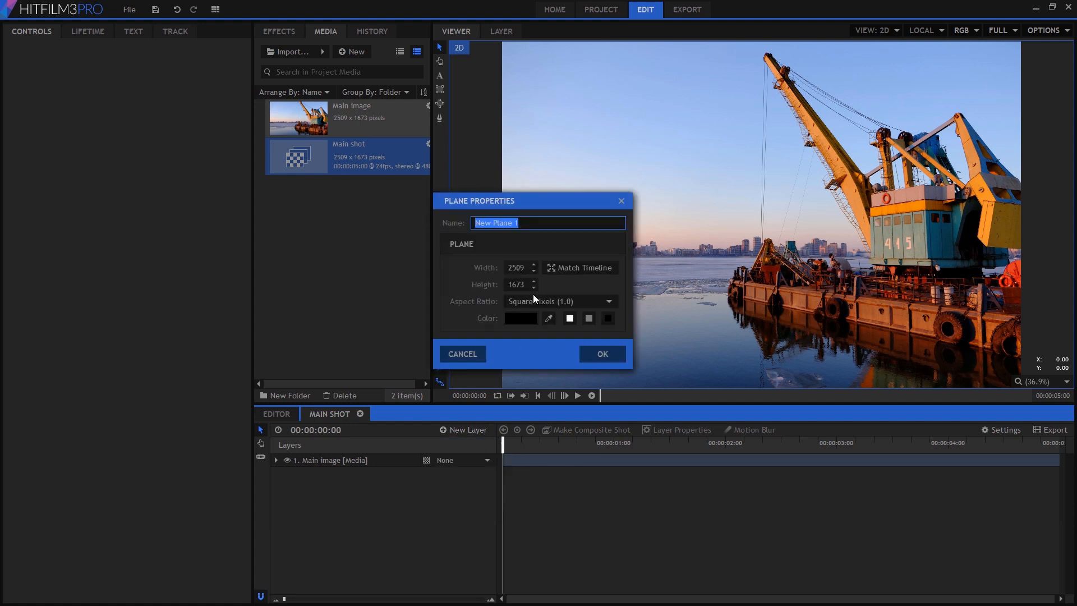
type("Water")
left_click(503, 268)
key("ctrl+a")
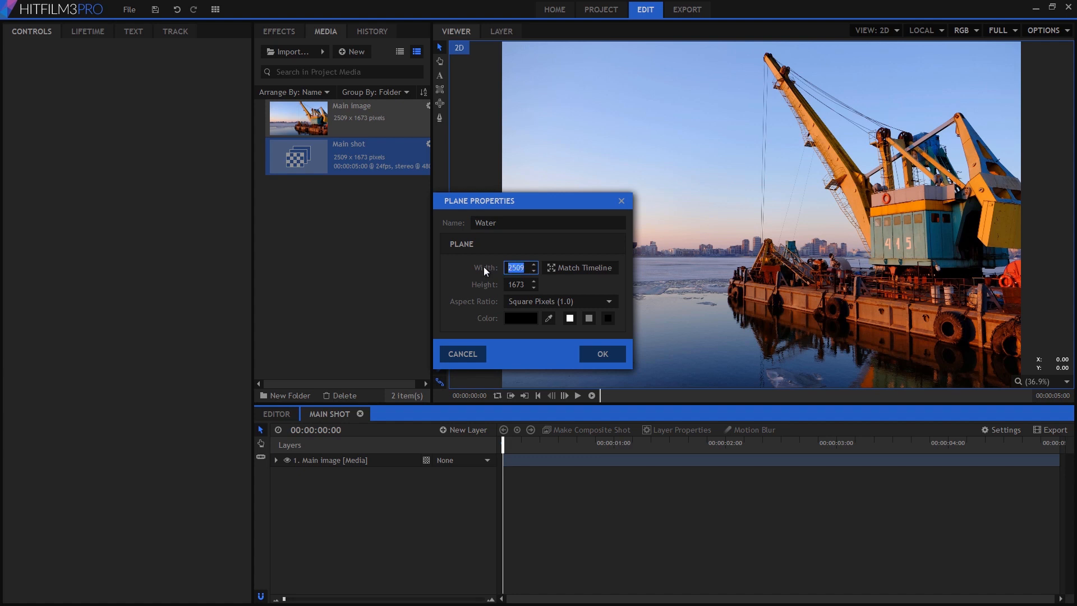
type("4096")
key("Tab")
type("3112")
left_click(592, 318)
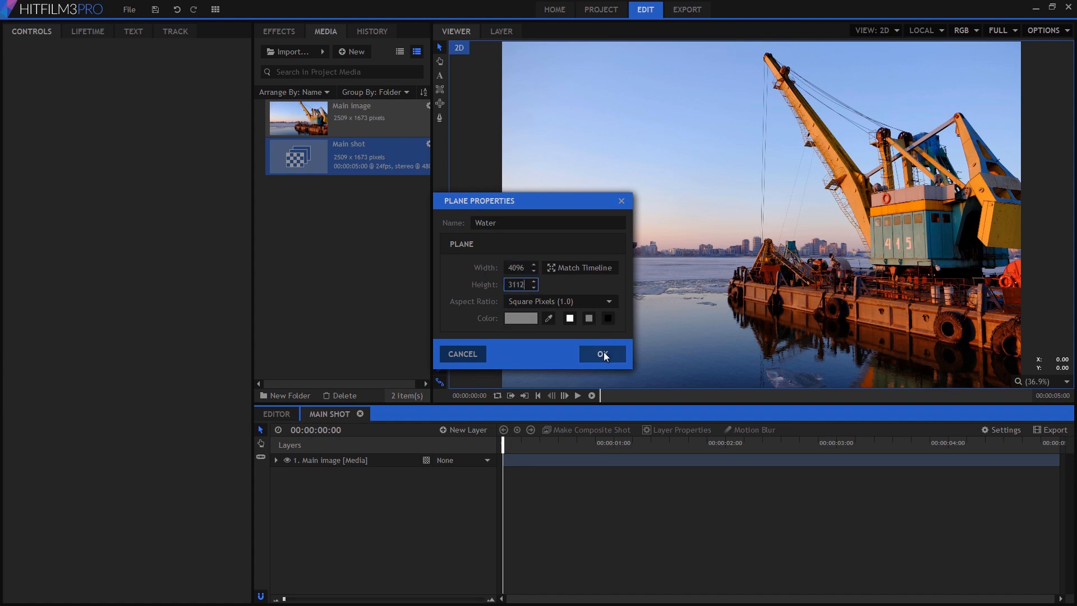
left_click(603, 352)
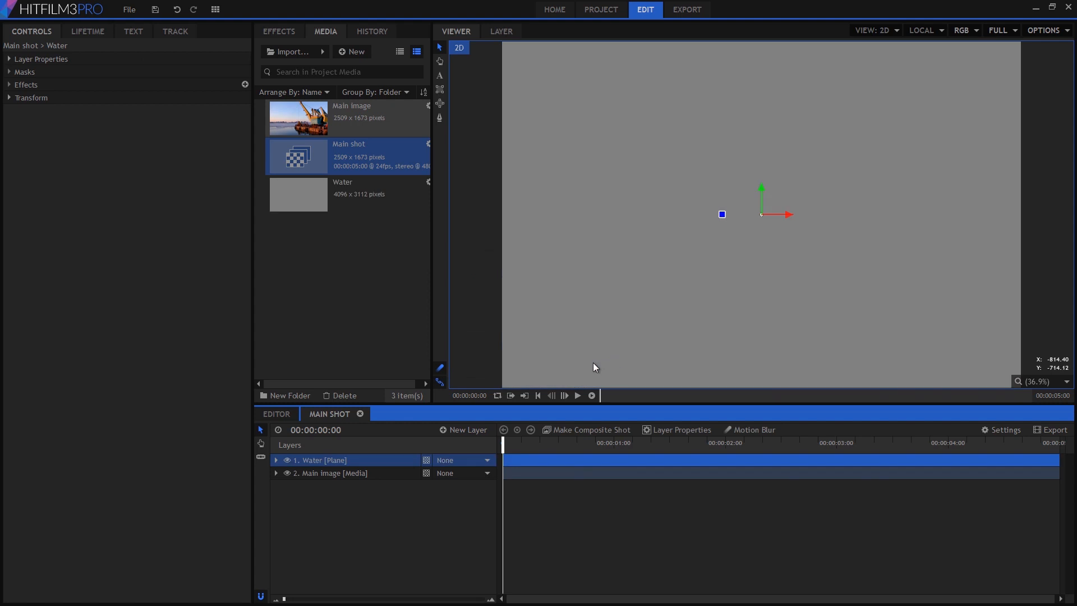
- Switch the Water plane to 3D and add a new camera to the shot
left_click(427, 460)
left_click(453, 491)
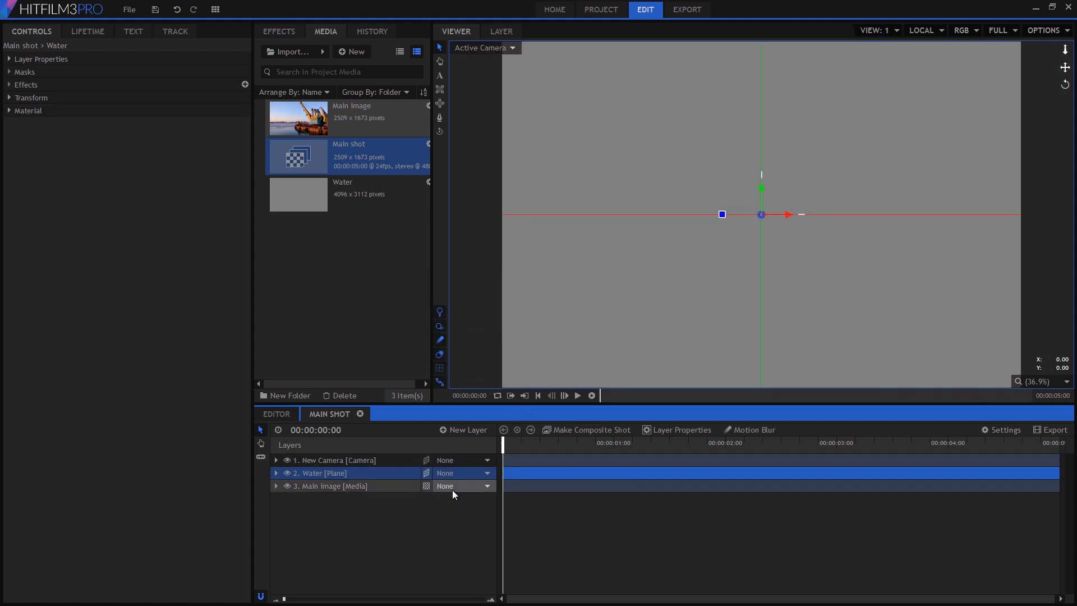
- Search the effects for "grid" and apply the Grid effect to the Water layer
left_click(279, 31)
left_click(305, 52)
type("grid")
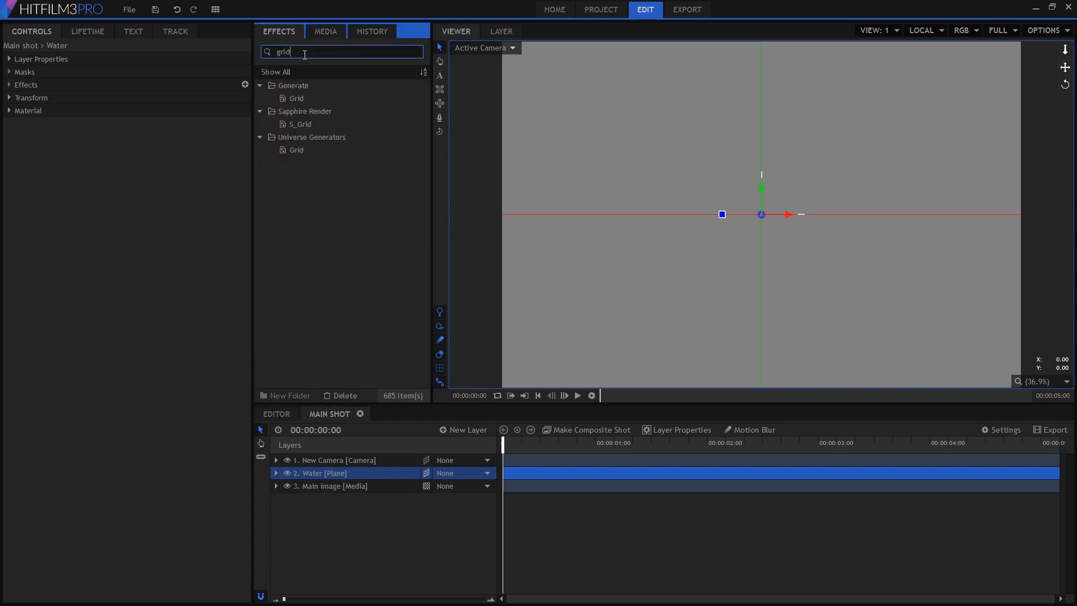
left_click_drag(299, 99, 338, 476)
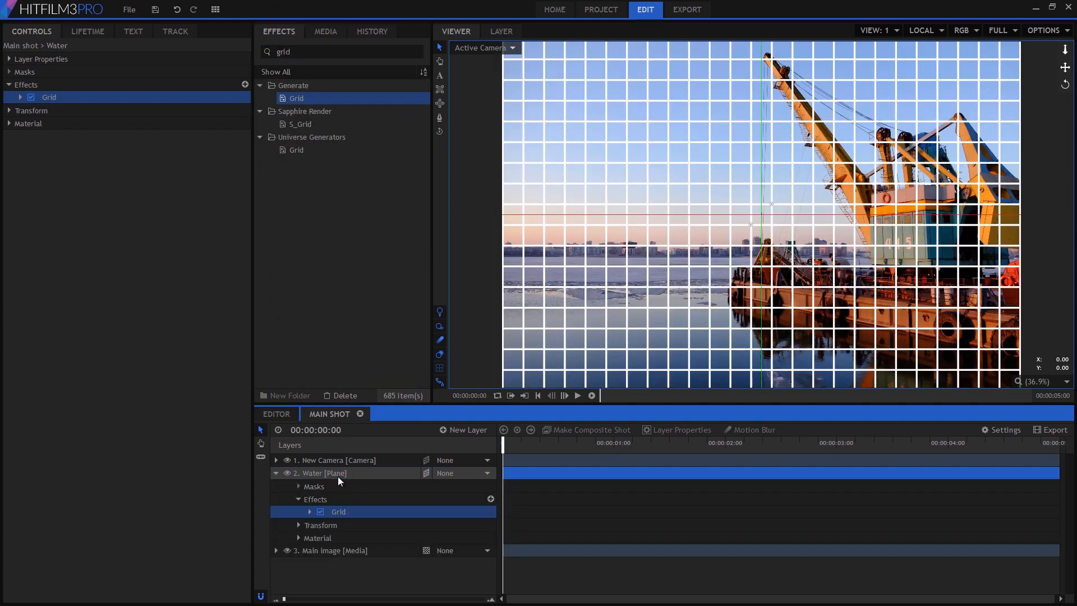
- Set the Water layer's X rotation to 90 degrees
left_click(9, 111)
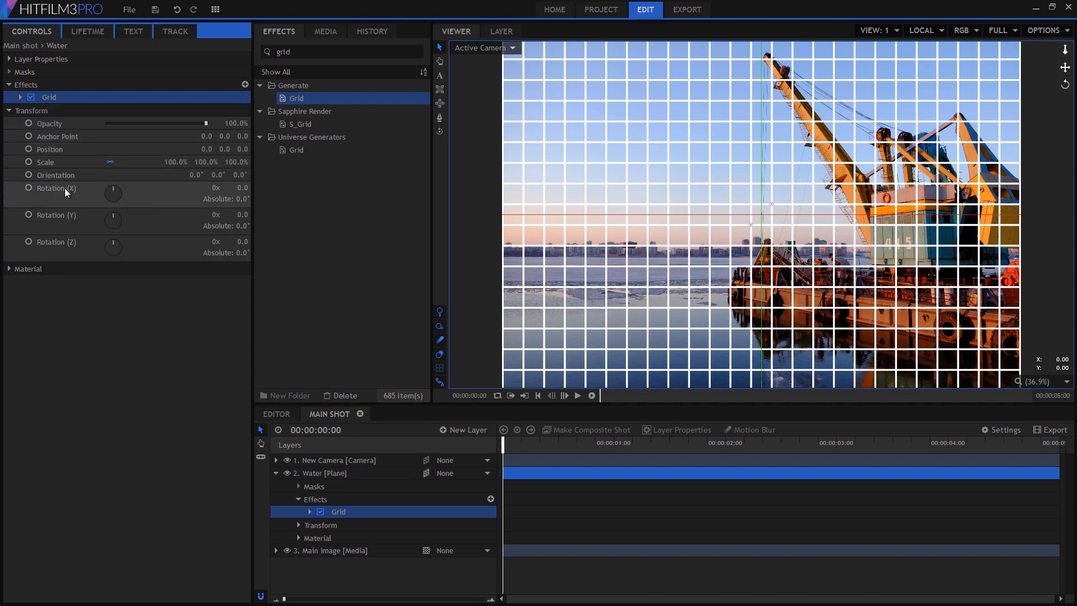
left_click(241, 188)
type("90")
key("Return")
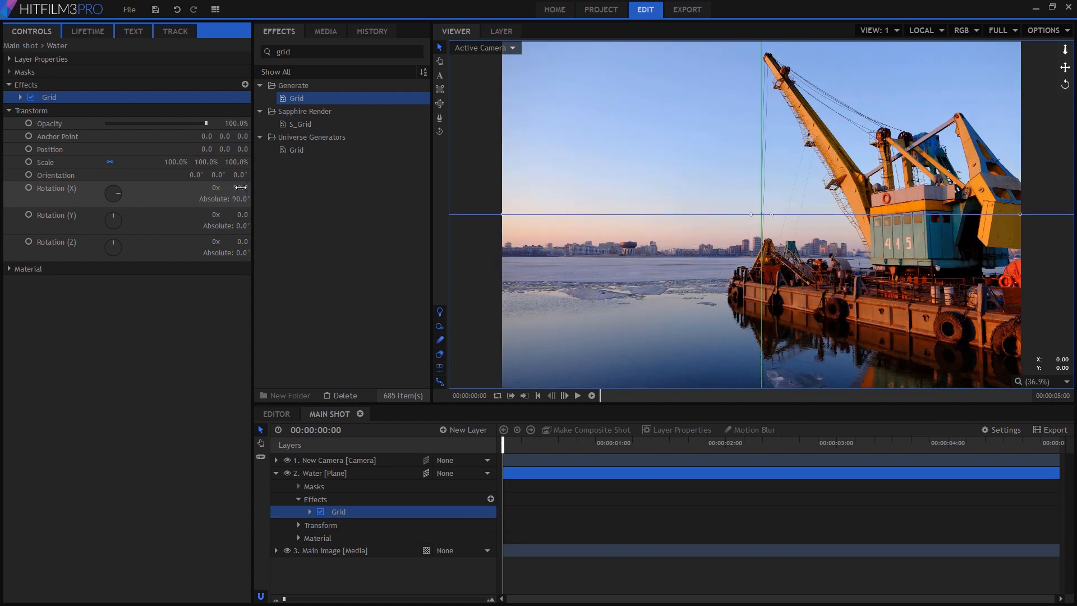
- Move the Water plane down along Y to about -569 so it lies at the water surface
left_click(335, 475)
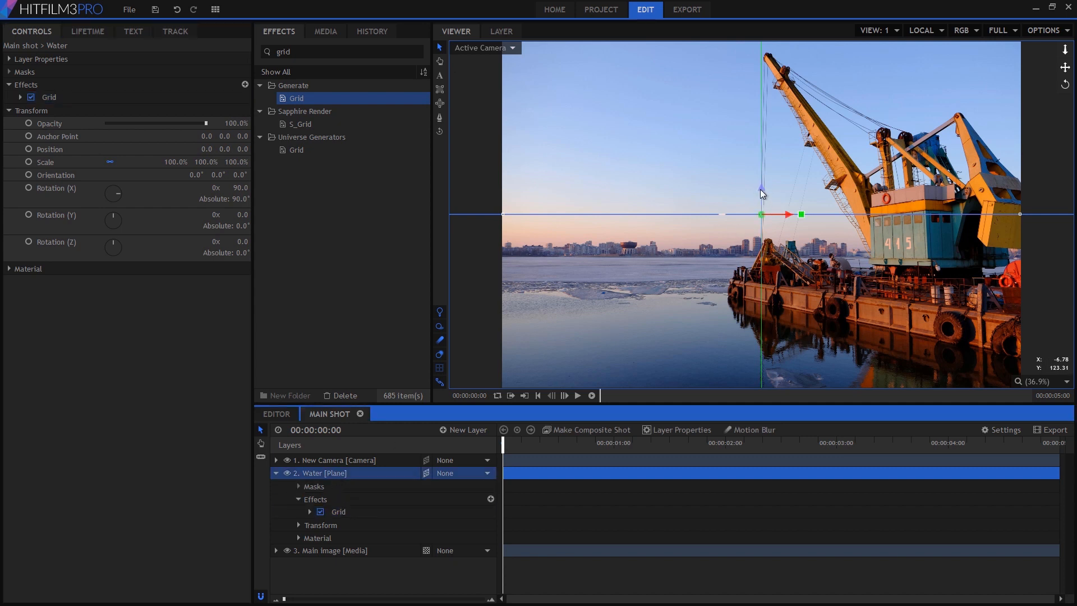
left_click_drag(760, 192, 764, 307)
- Remove the Grid effect from the Water layer
left_click(339, 512)
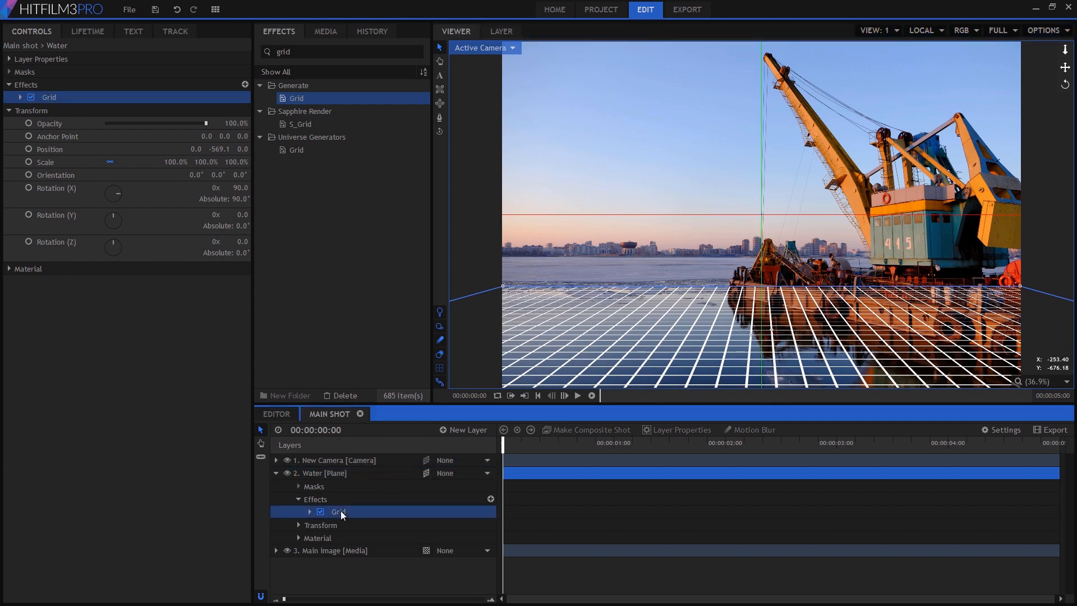
right_click(341, 510)
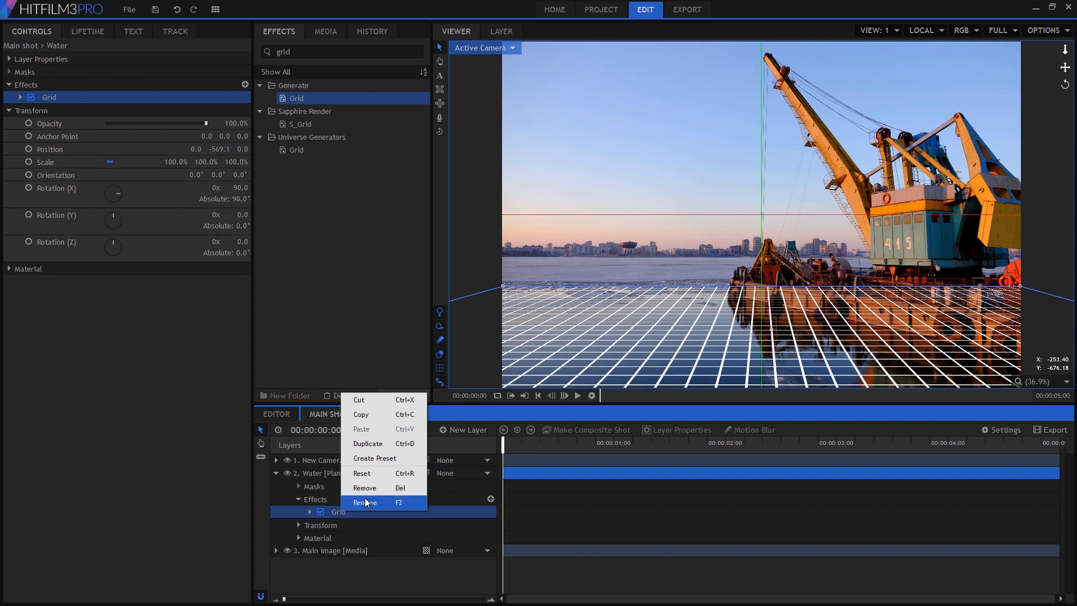
left_click(372, 487)
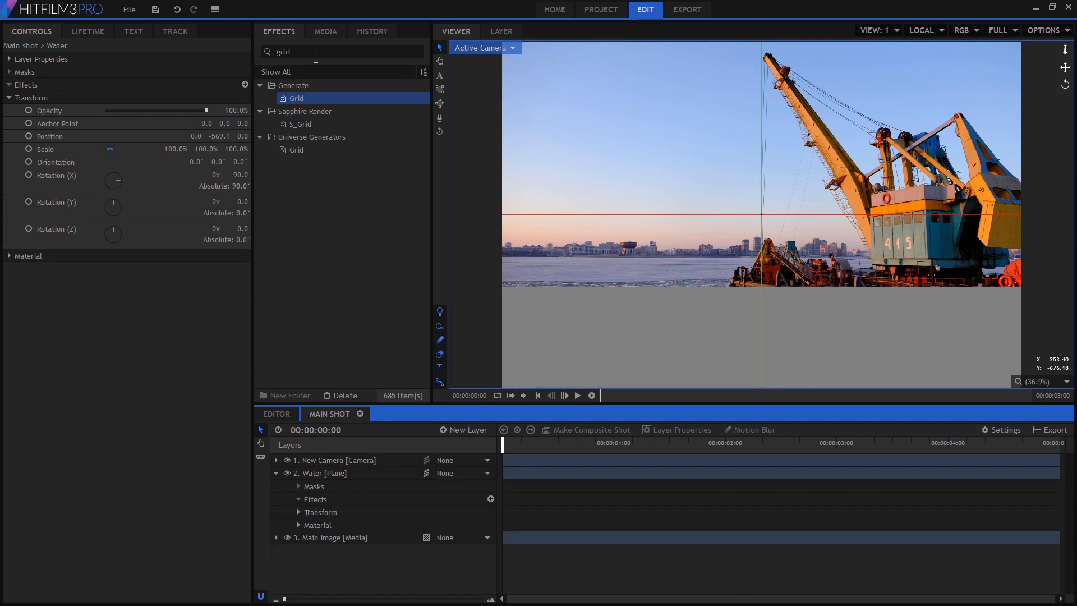
- Search the effects for "proje" and apply the Projector effect to the Water layer
left_click(336, 52)
type("proje")
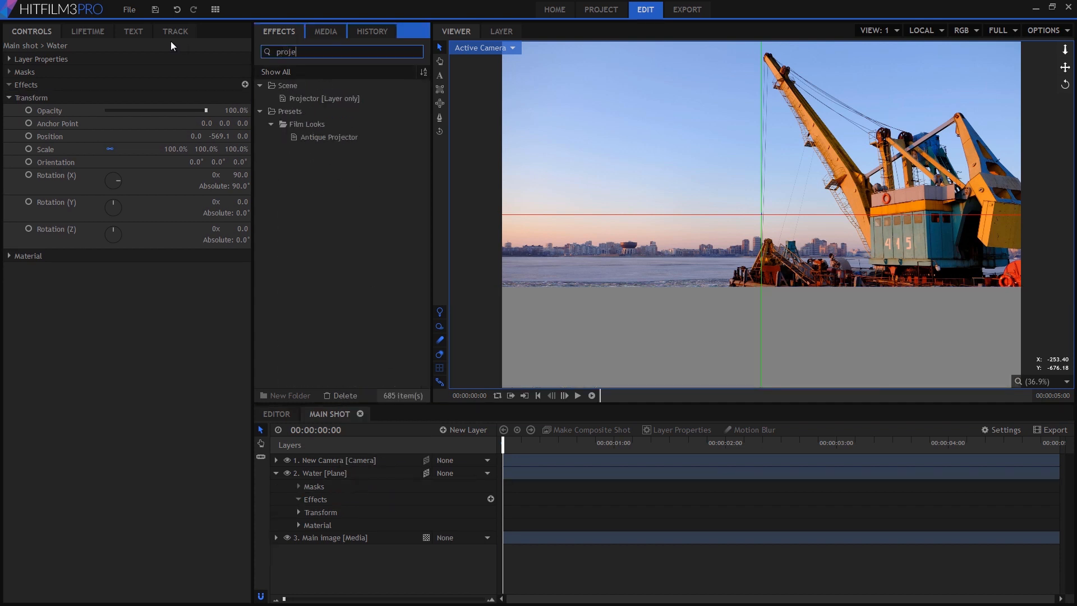
left_click_drag(321, 101, 210, 96)
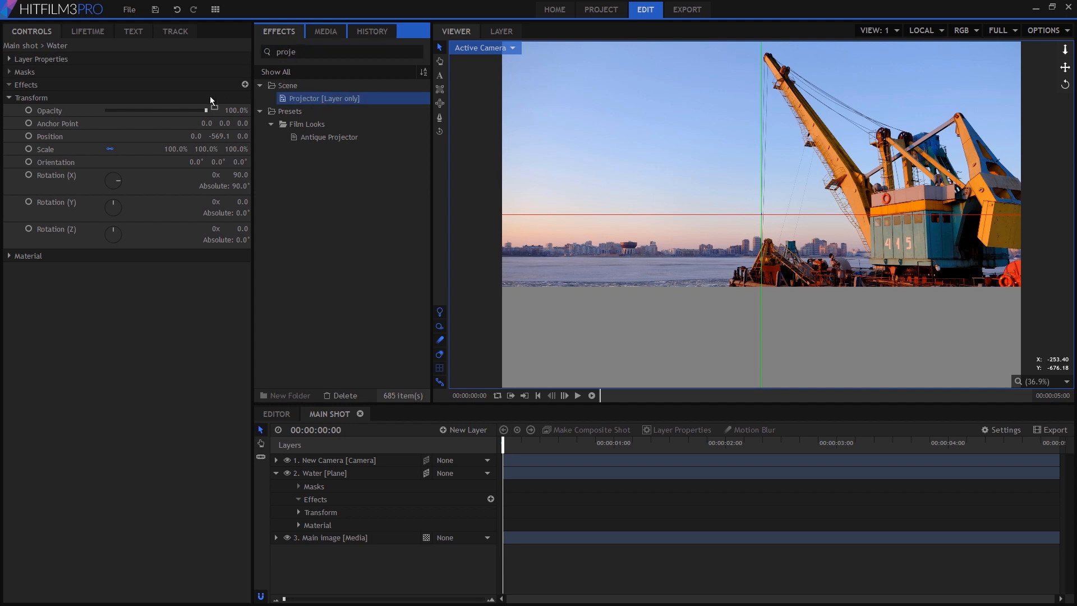
left_click_drag(88, 87, 87, 86)
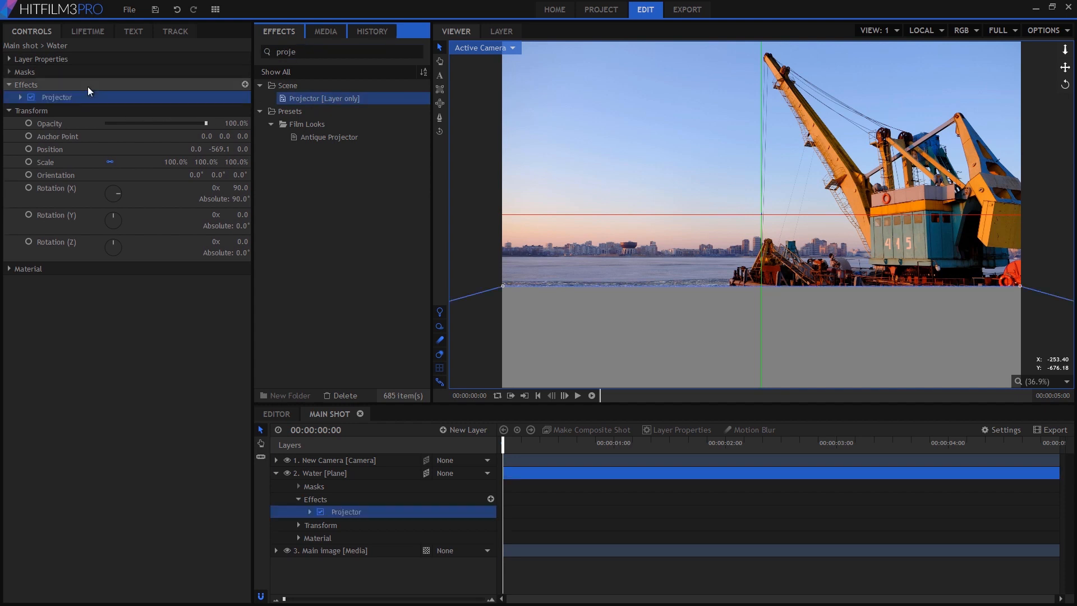
- Set the Projector's Projection From source to the Main image layer
left_click(20, 97)
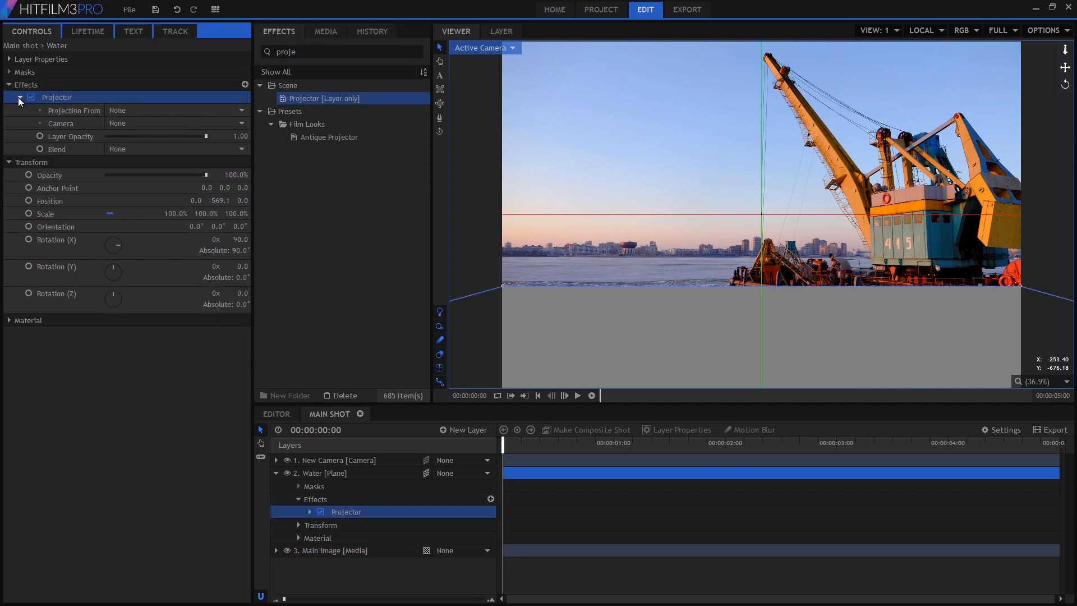
left_click(60, 112)
left_click(151, 110)
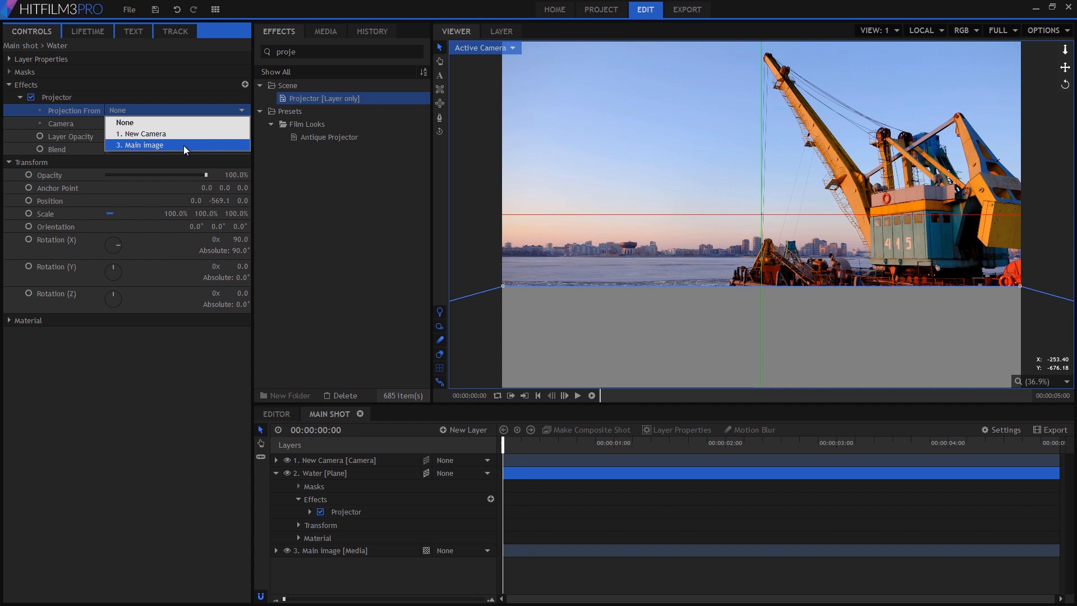
left_click(183, 146)
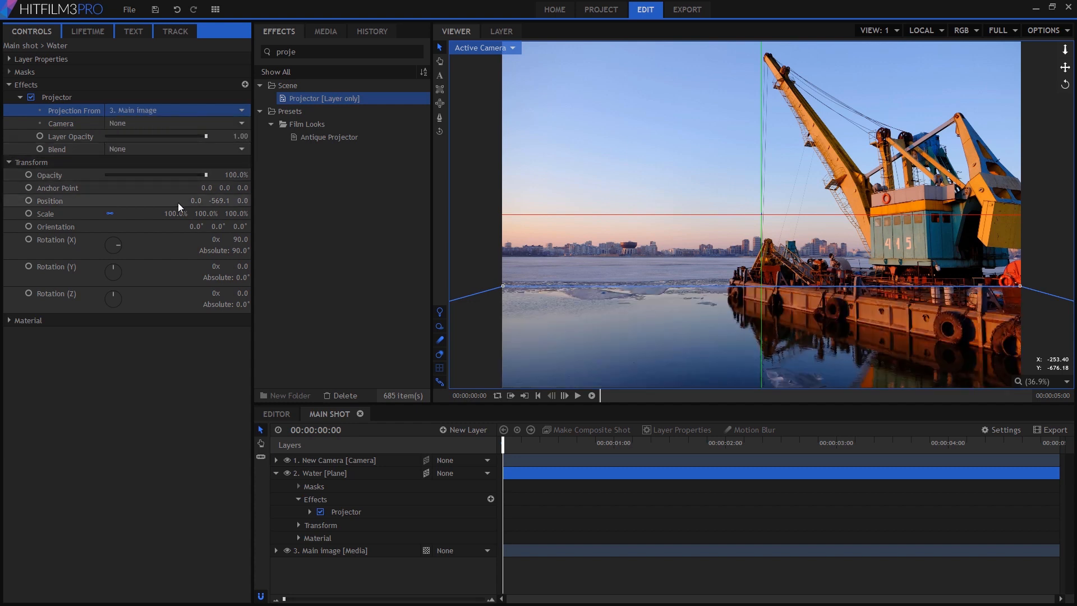
- Search the effects for "pond" and apply Pond Ripple to the Water layer
left_click(439, 369)
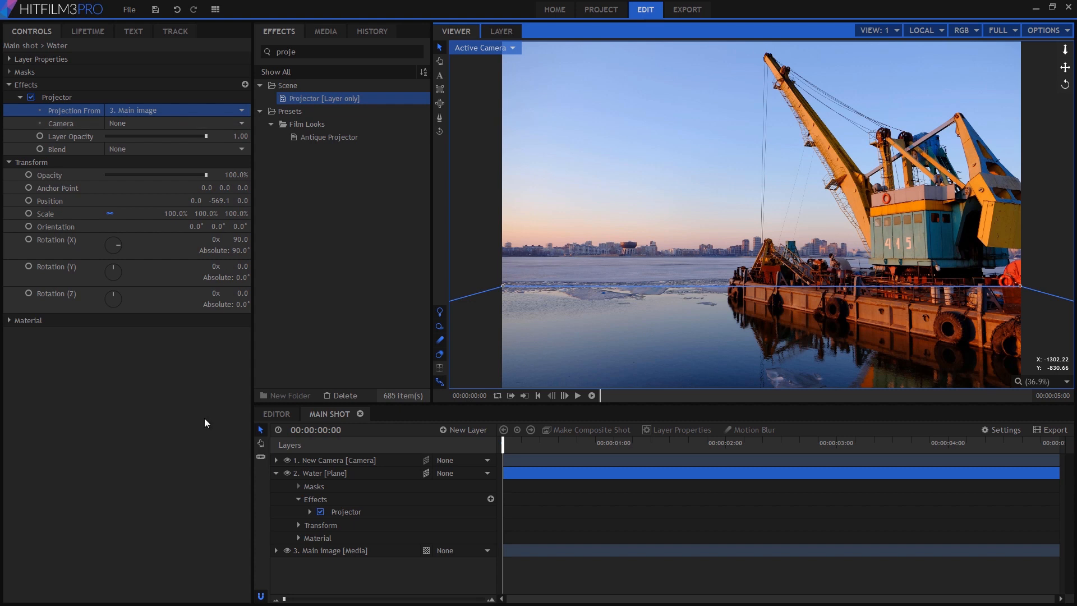
double_click(349, 51)
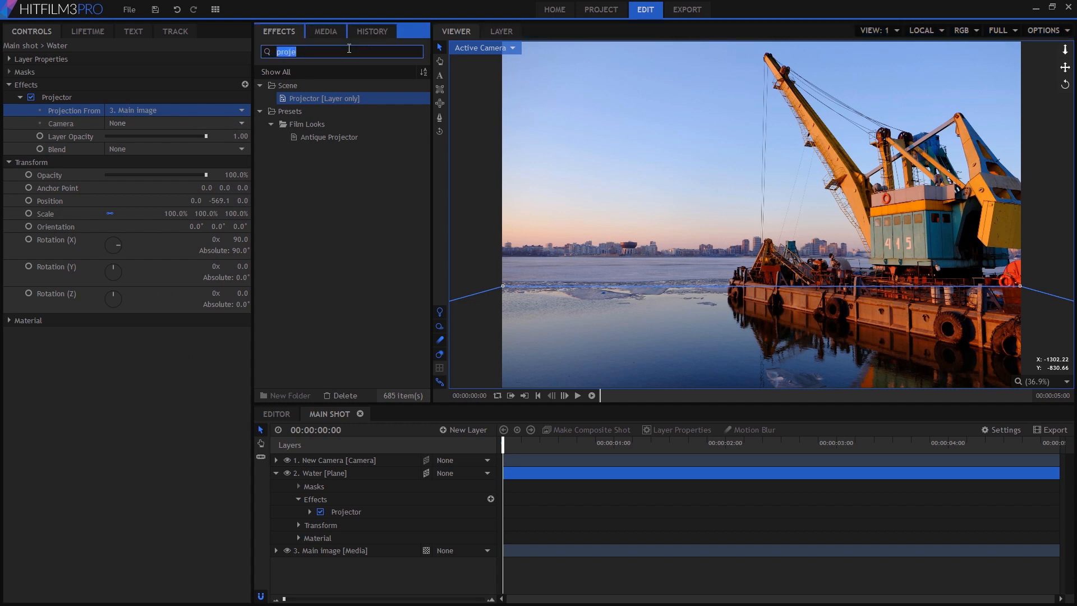
type("pond")
left_click_drag(325, 97, 144, 141)
- Raise Pond Ripple's droplets per second to 35.5, scrub the timeline, and open the Droplet Shape settings
left_click(20, 162)
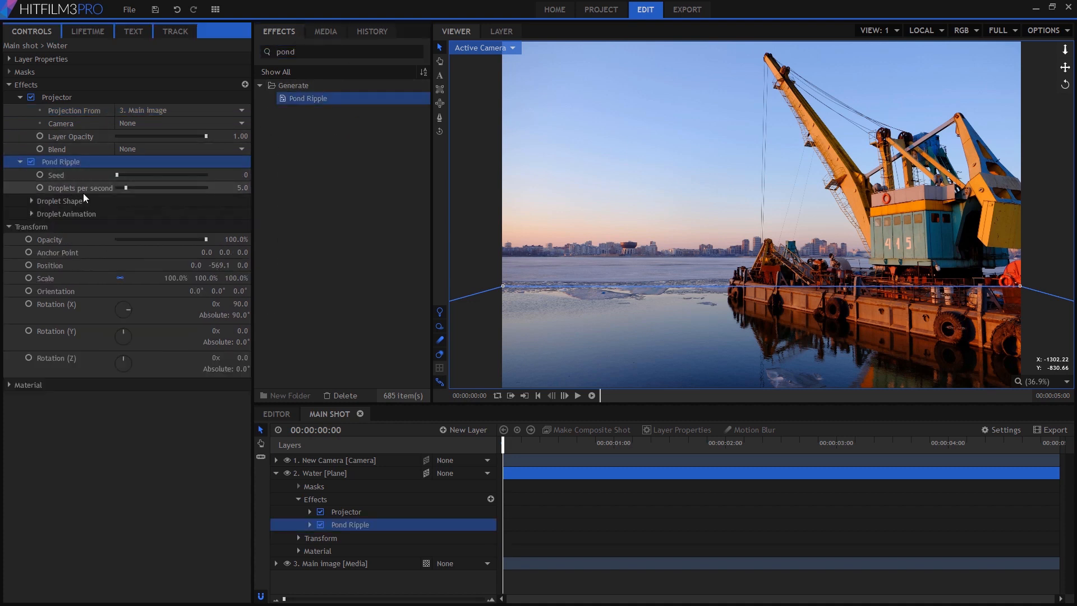
left_click_drag(128, 187, 181, 187)
left_click_drag(501, 441, 586, 443)
left_click(32, 201)
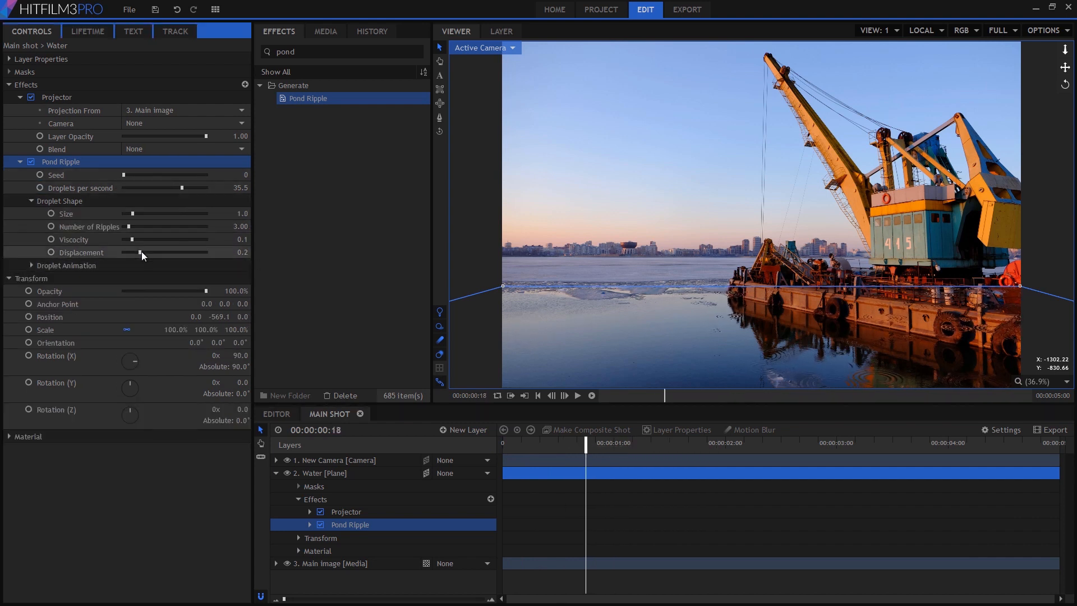
- Set Pond Ripple's droplet size to 4.7, viscosity to 0.07 and displacement to 0.5, then scrub the timeline
left_click_drag(142, 252, 202, 214)
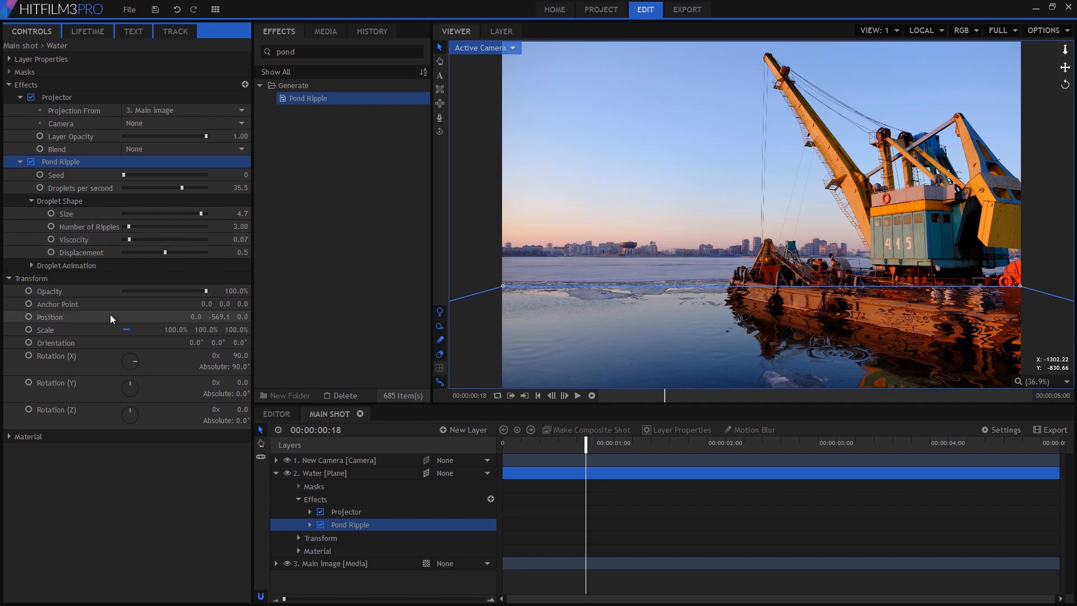
left_click_drag(238, 354, 179, 355)
left_click_drag(623, 443, 675, 444)
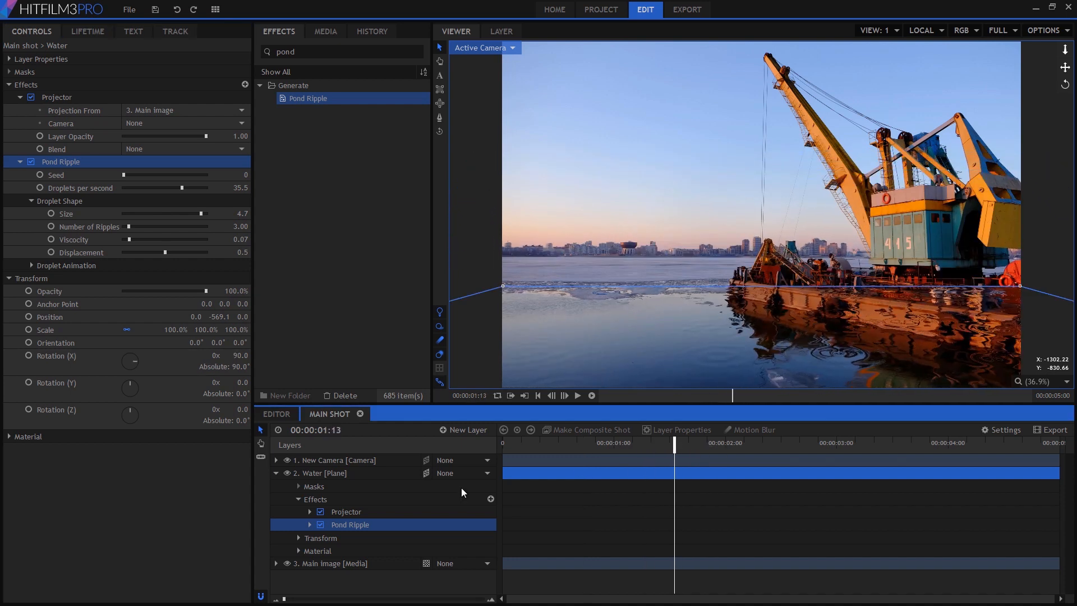
- Duplicate the Main image layer and move the copy above the Water layer
left_click(325, 565)
key("ctrl+d")
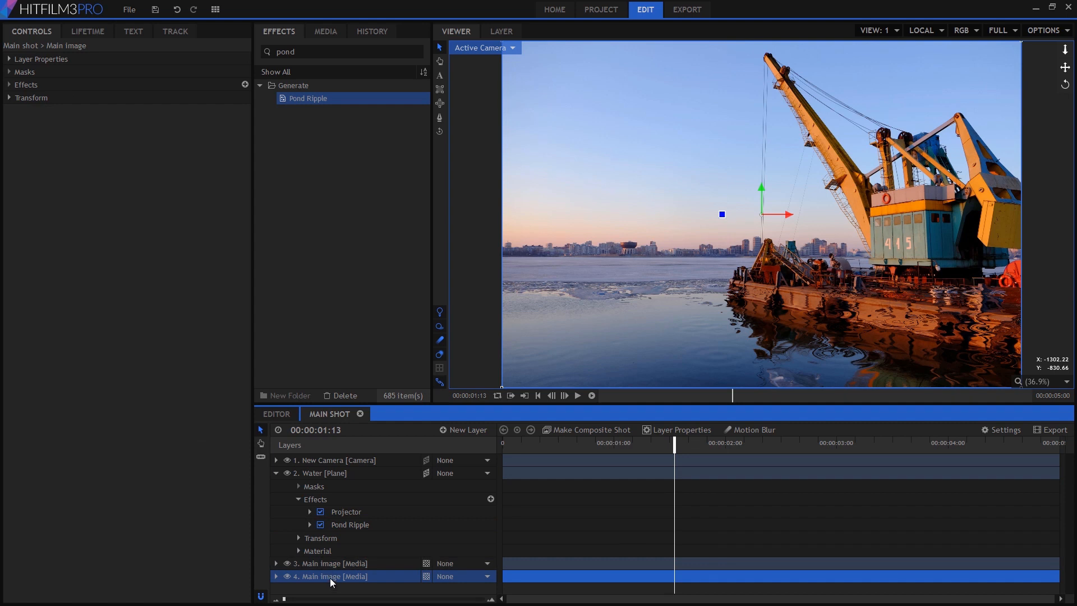
left_click_drag(332, 577, 322, 473)
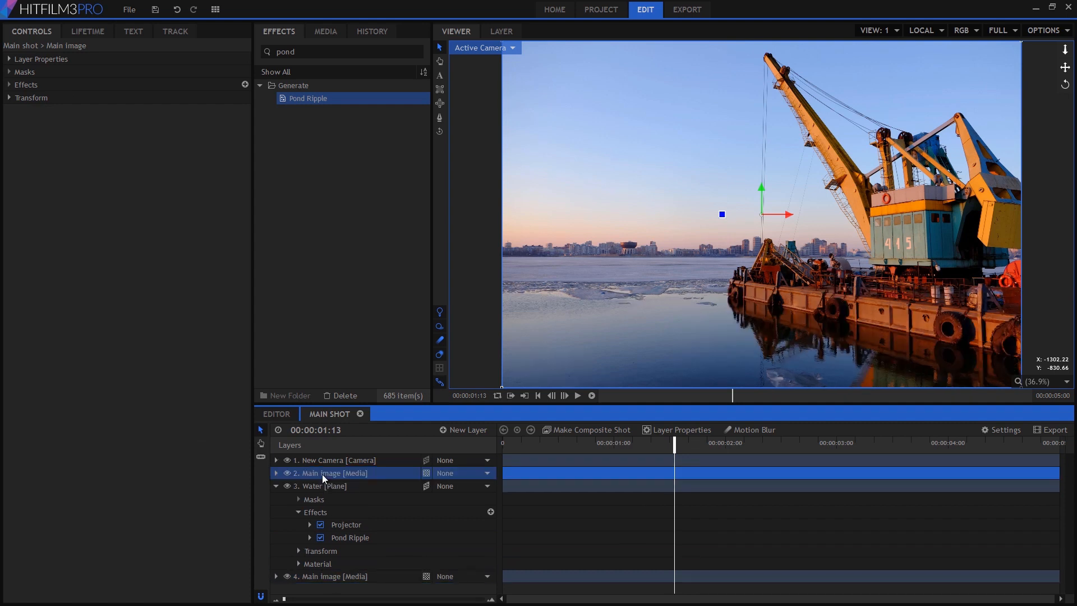
- Draw a mask on the top Main image layer tracing the waterline and barge hull, enclosing the sky, crane and boat above
left_click(440, 116)
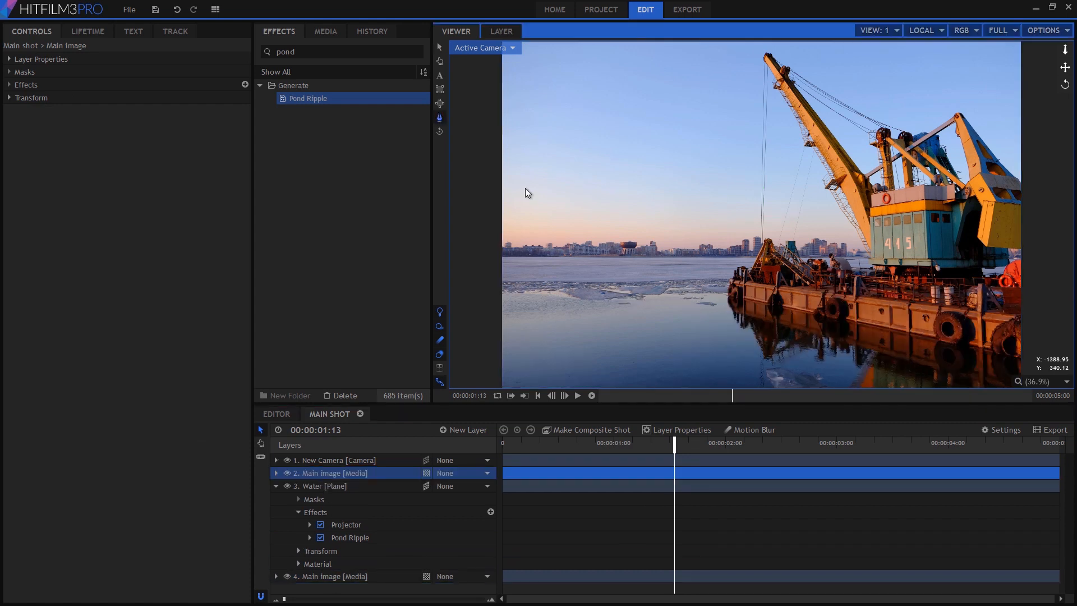
left_click(1033, 360)
left_click(945, 339)
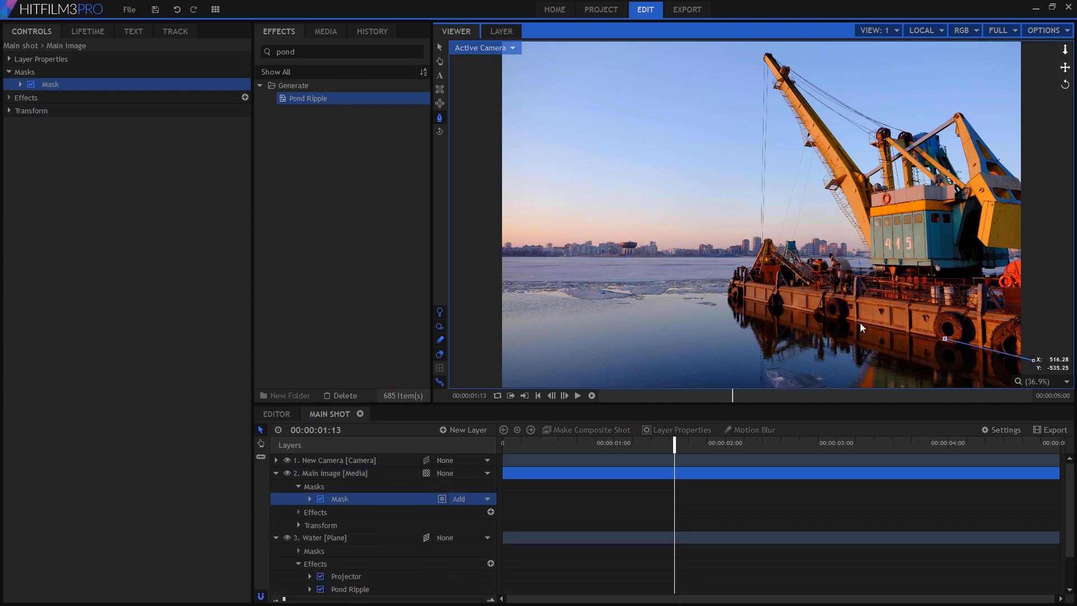
left_click(839, 319)
left_click(730, 295)
left_click_drag(534, 177, 544, 237)
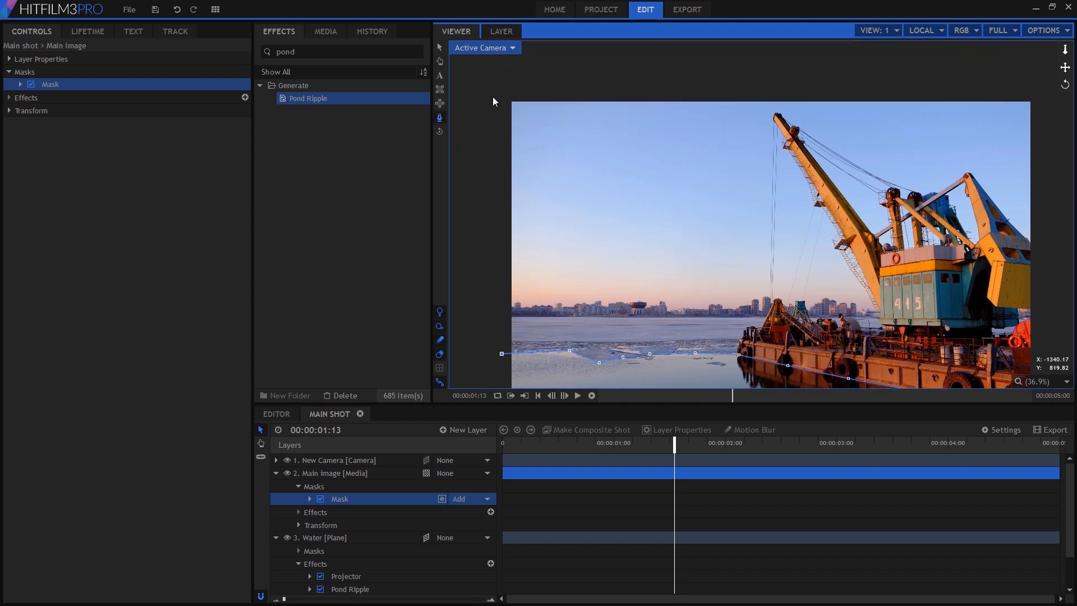
left_click(495, 90)
left_click(1048, 92)
left_click_drag(1044, 190, 934, 136)
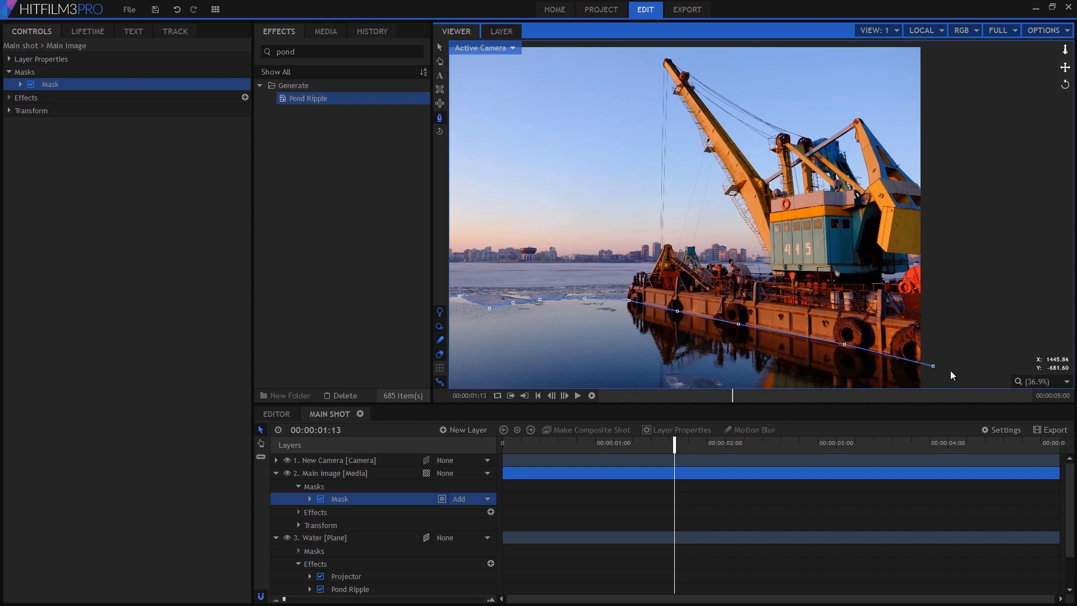
left_click(933, 366)
left_click_drag(698, 310, 811, 306)
left_click(578, 511)
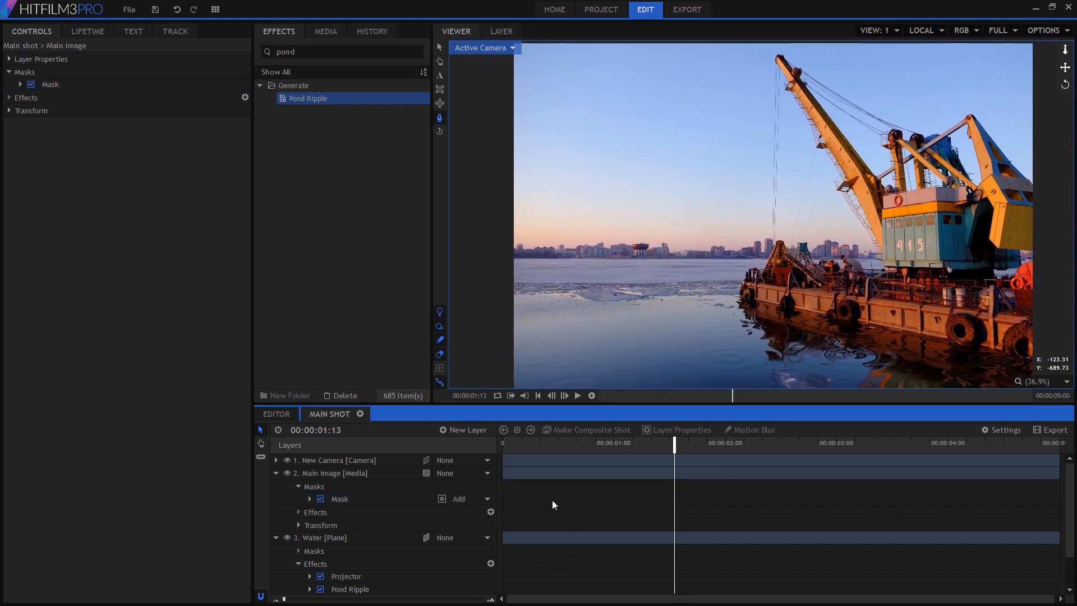
- Zoom into the water and scrub the timeline to preview the animated ripples
left_click_drag(511, 442, 669, 467)
left_click_drag(740, 377, 726, 347)
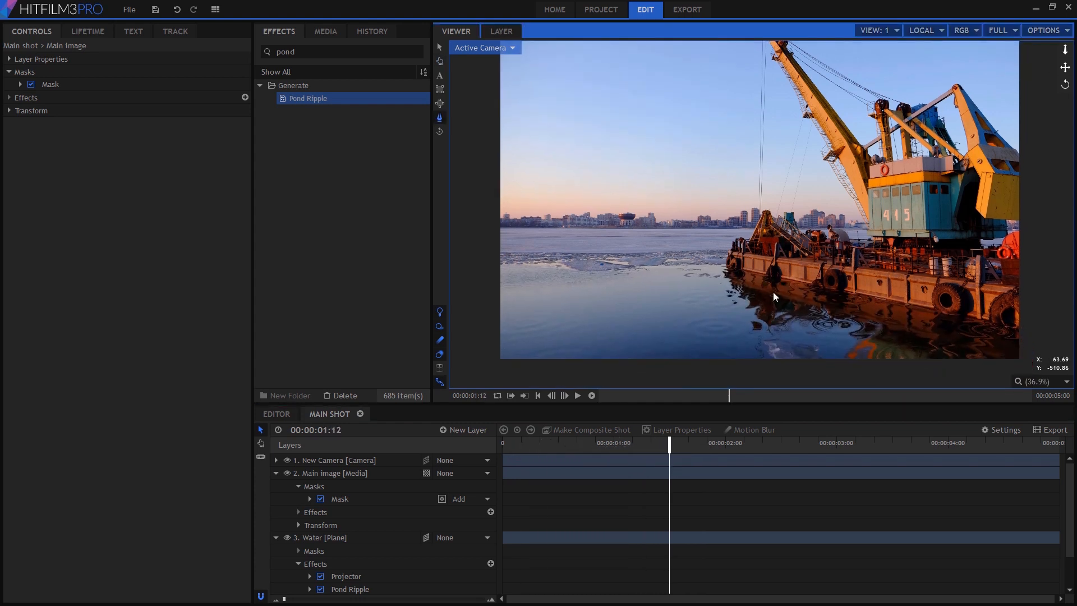
scroll(773, 292, "up", 3)
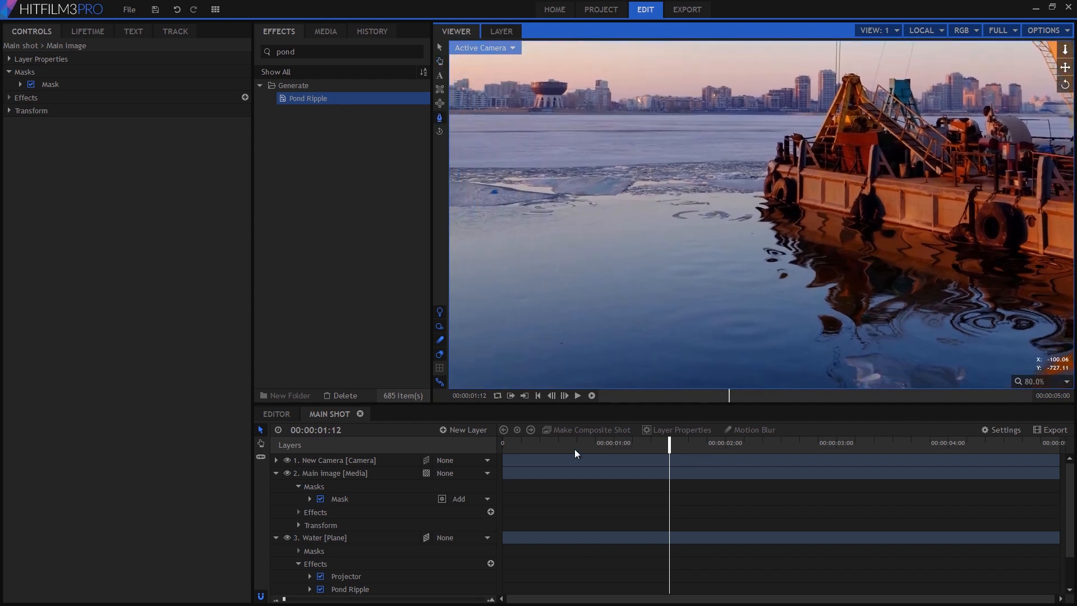
left_click_drag(575, 448, 828, 457)
left_click_drag(525, 217, 633, 260)
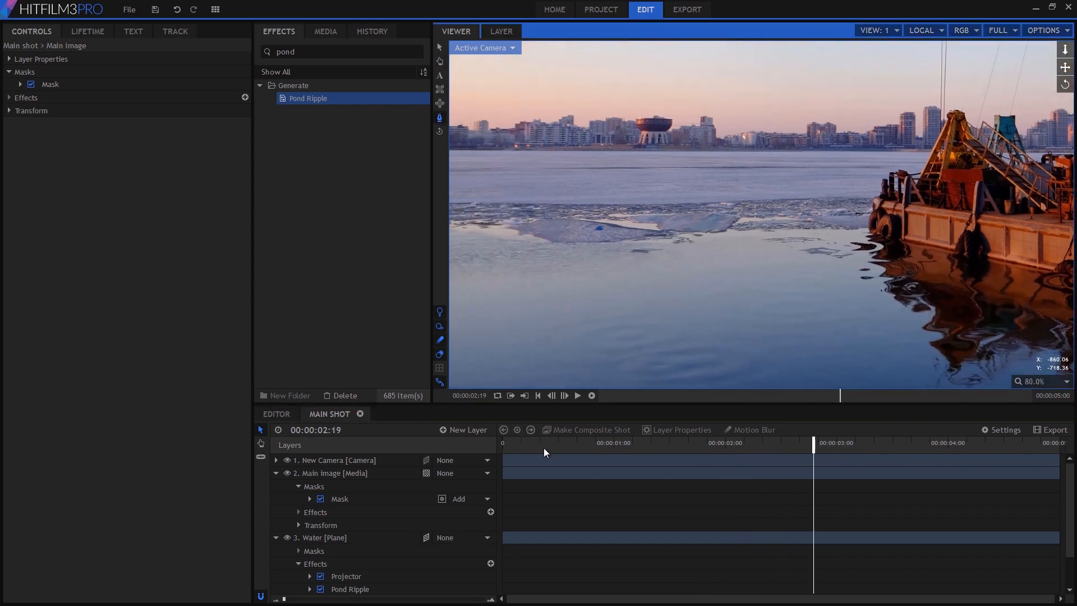
left_click_drag(544, 448, 630, 448)
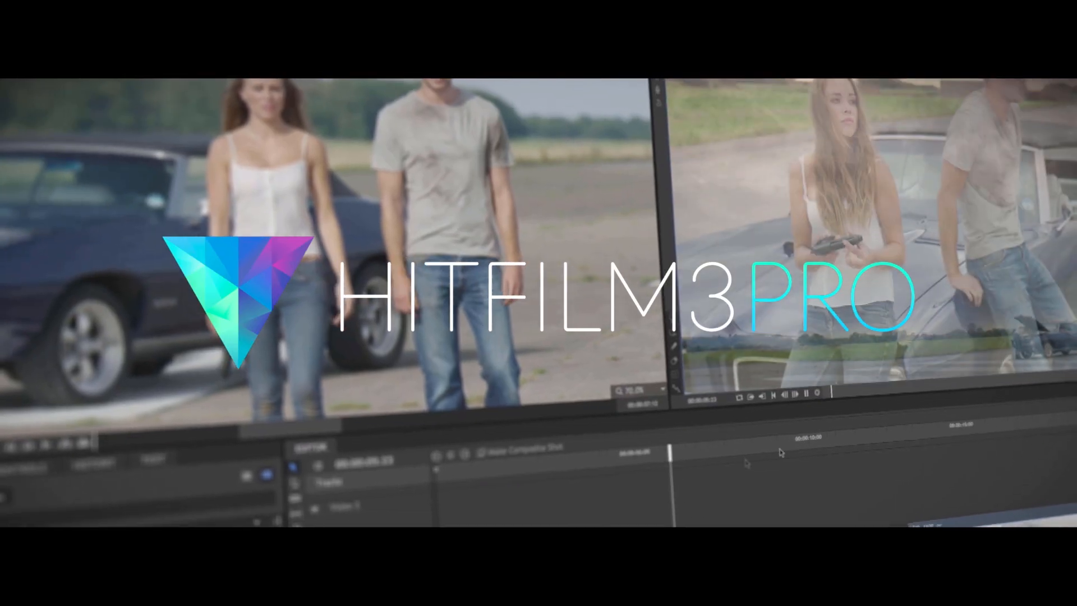